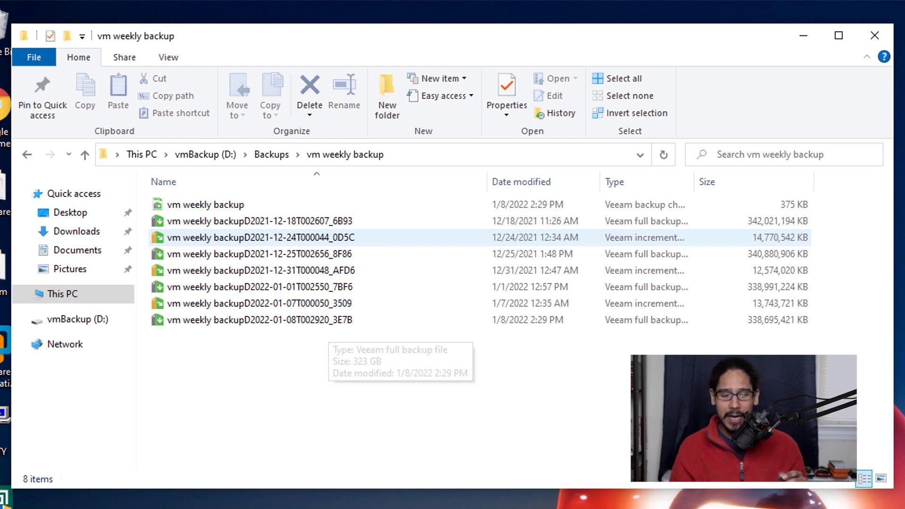
# Select the newest full backup .vbk file dated 1/8/2022 in the vm weekly backup folder
pyautogui.click(325, 320)
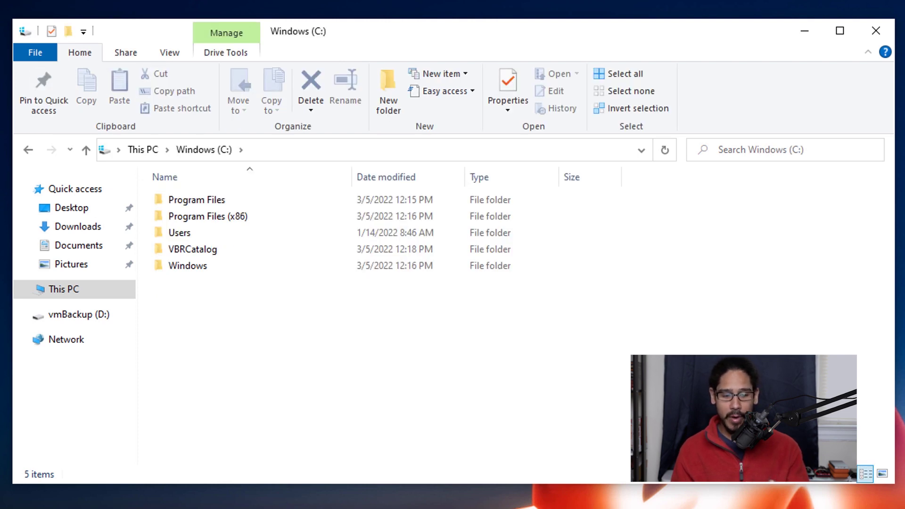
# Go to Program Files\Veeam\Backup and Replication\Backup and show Veeam.Backup.Extractor's context menu
pyautogui.doubleClick(197, 199)
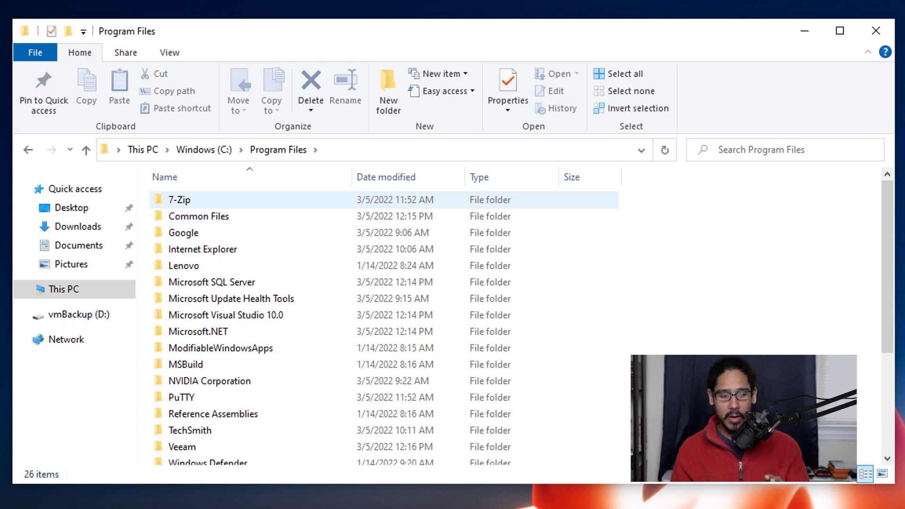
pyautogui.scroll(-3, 197, 200)
pyautogui.click(182, 291)
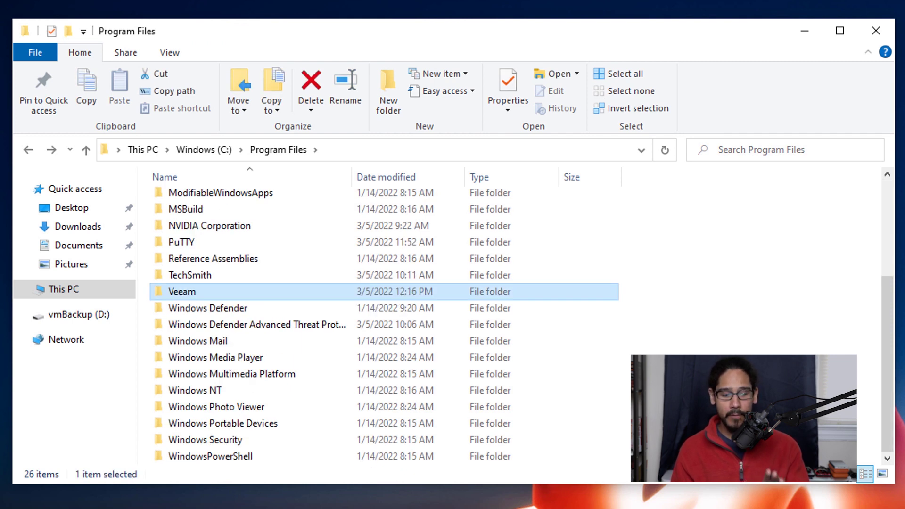
pyautogui.press('Return')
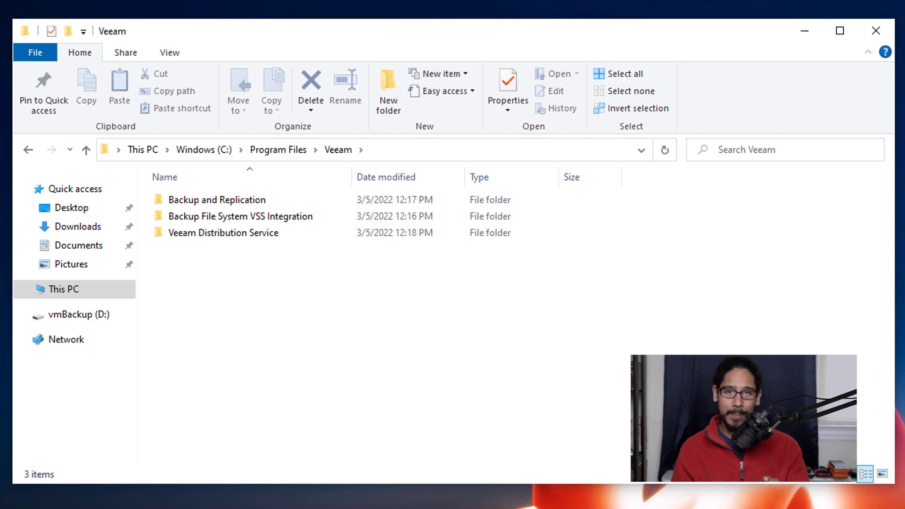
pyautogui.press('Return')
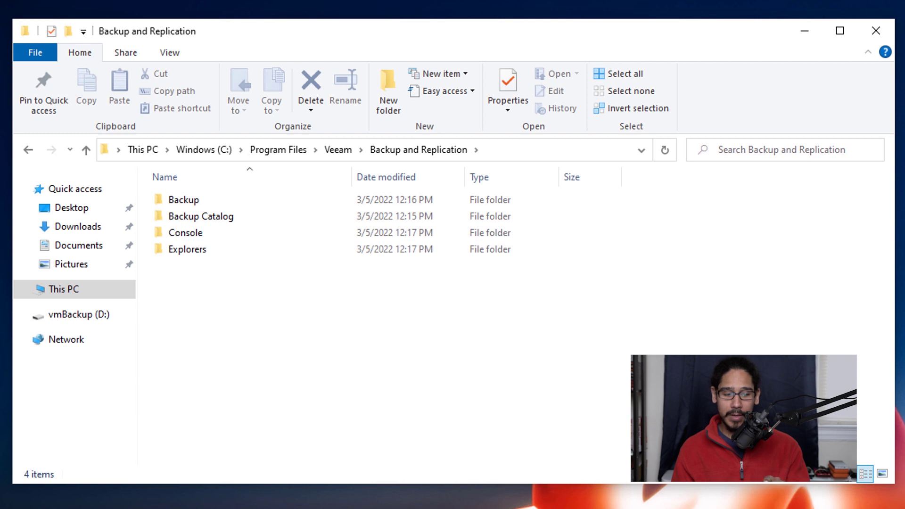
pyautogui.press('Return')
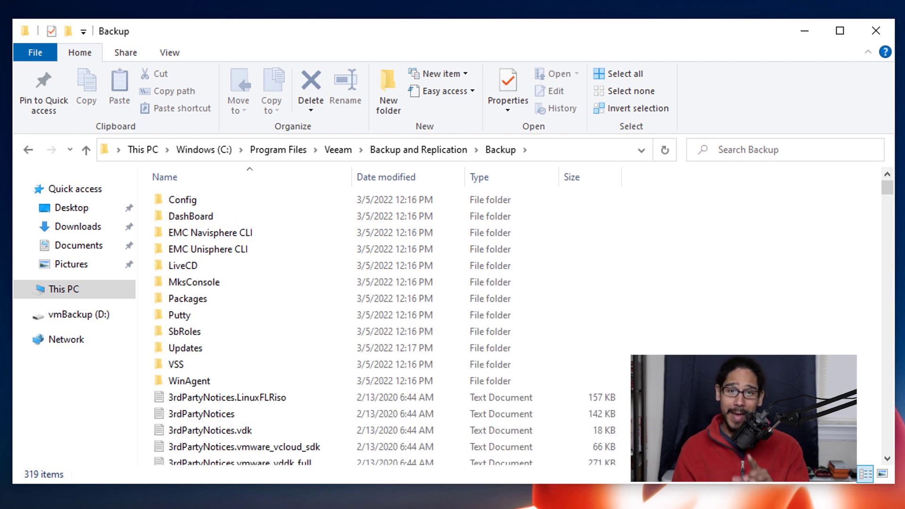
pyautogui.write('veeam.backup.extr')
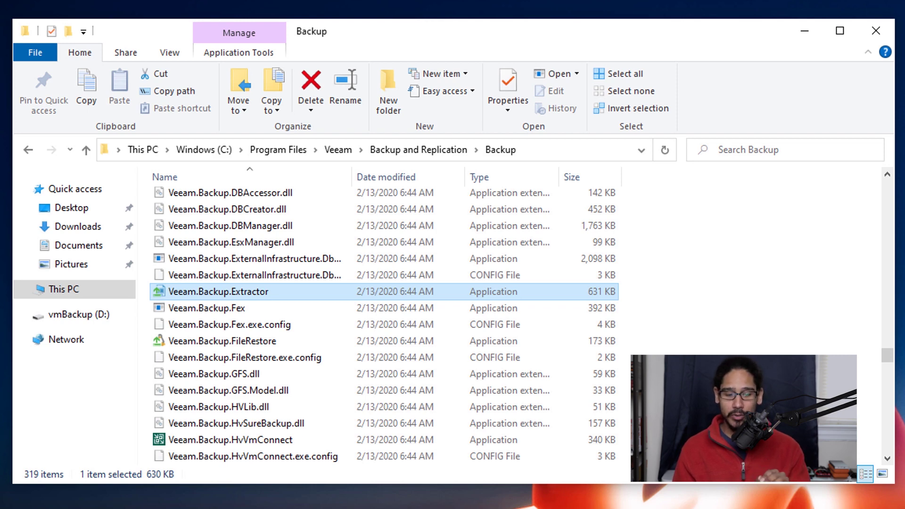
pyautogui.hotkey('shift', 'F10')
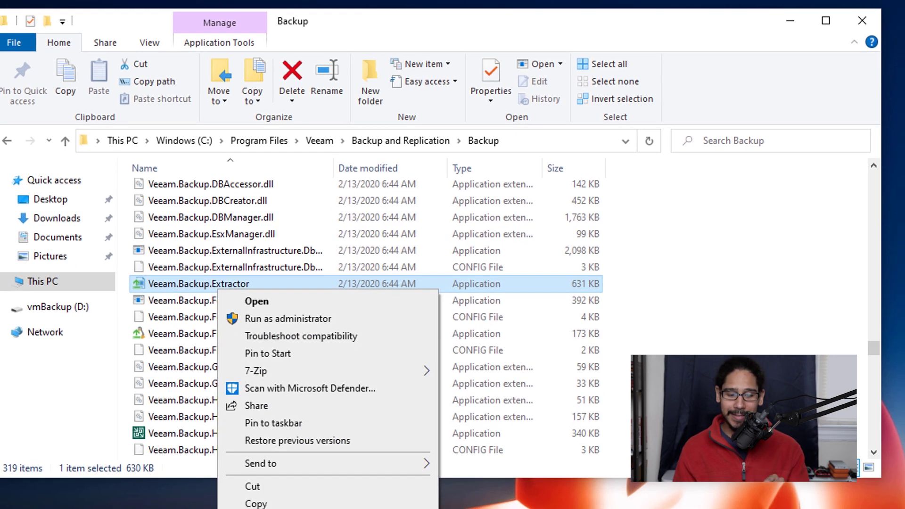
# Run the extractor, load the 1/8/2022 .vbk, and check vMDT, vPREVIEW and vSCCM
pyautogui.press('Return')
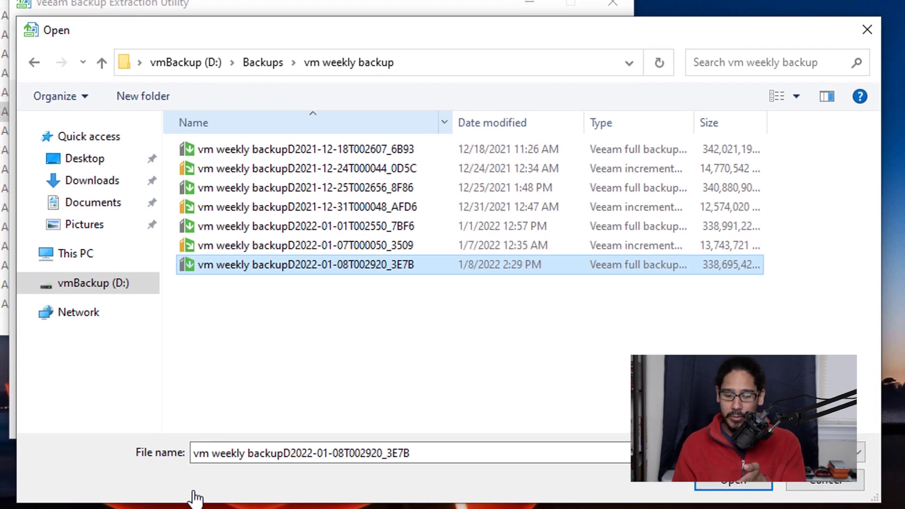
pyautogui.press('Return')
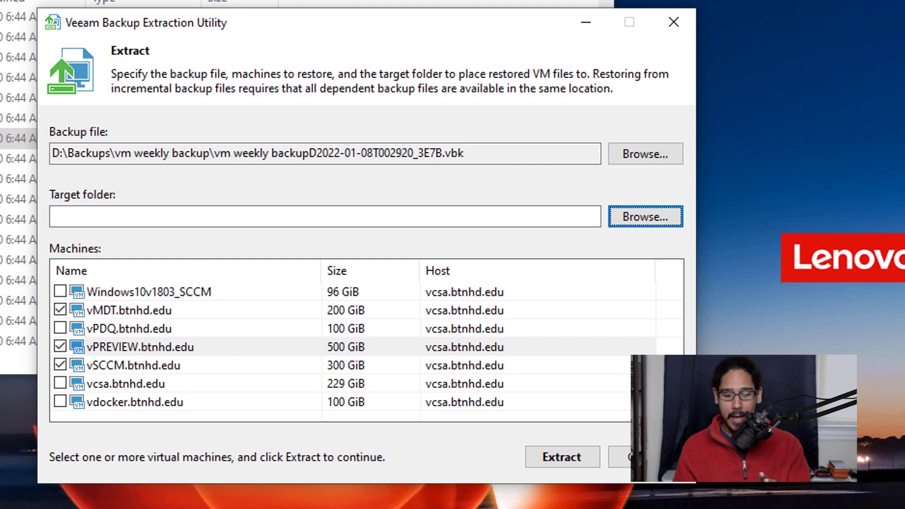
# Set the target folder to D:\BTNHD_RESTORE and run Extract on the checked machines
pyautogui.press('Return')
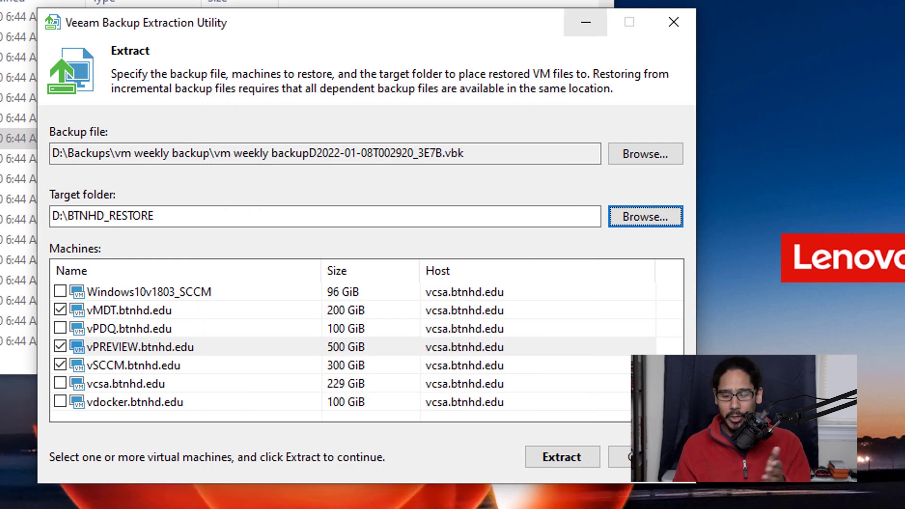
pyautogui.press('Tab')
pyautogui.press('Tab')
pyautogui.press('Return')
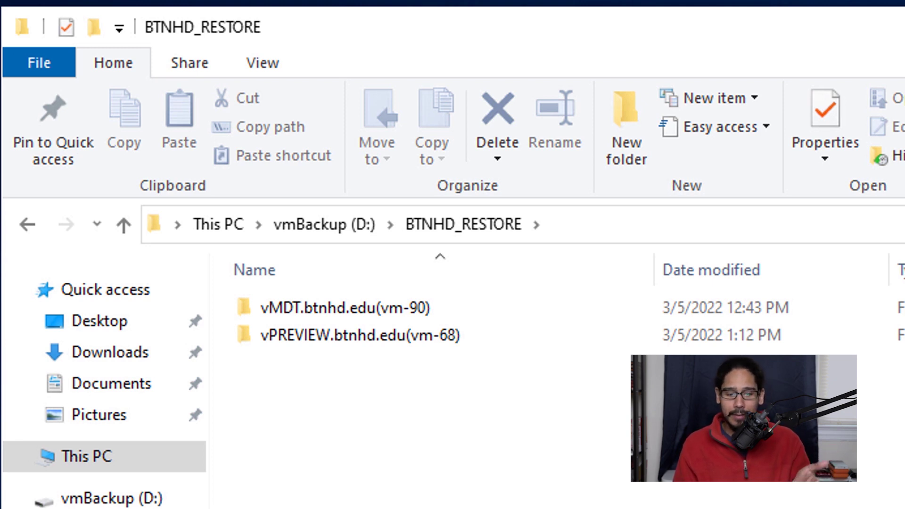
# Open the restored vMDT.btnhd.edu(vm-90) folder to view its bj-mdt disk and config files
pyautogui.press('Return')
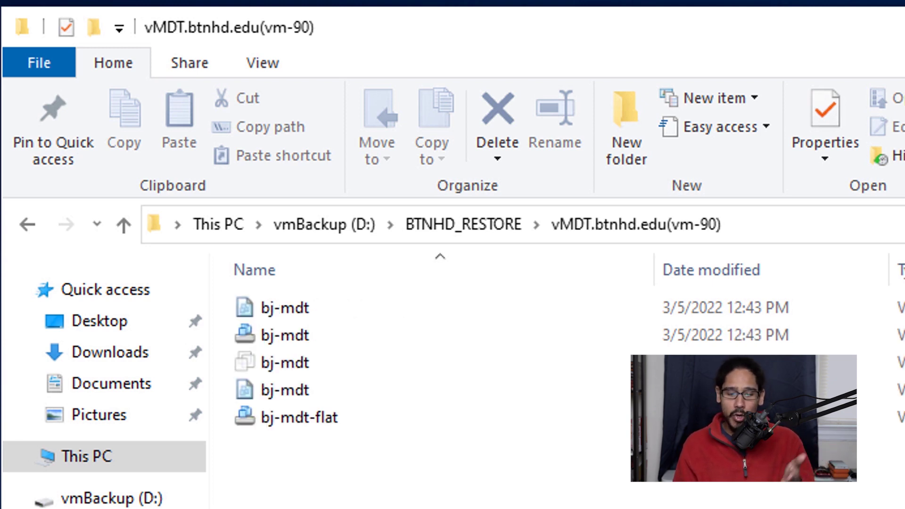